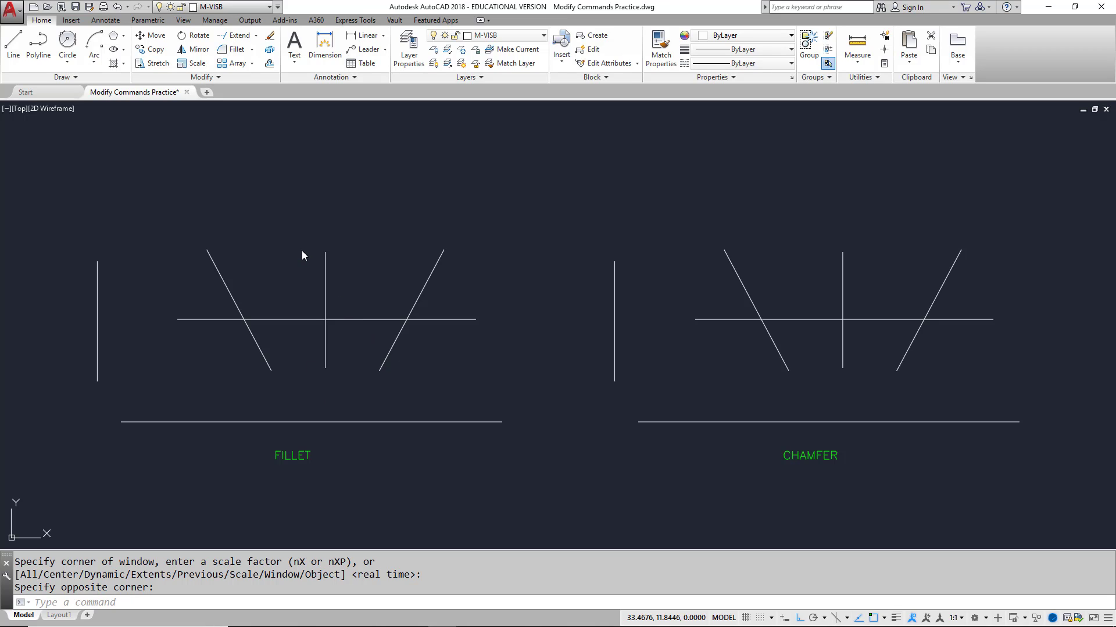
Step: Try a 0.25-radius fillet between the upper part of the FILLET figure's left diagonal and the horizontal line's left end, and undo it
left_click(236, 51)
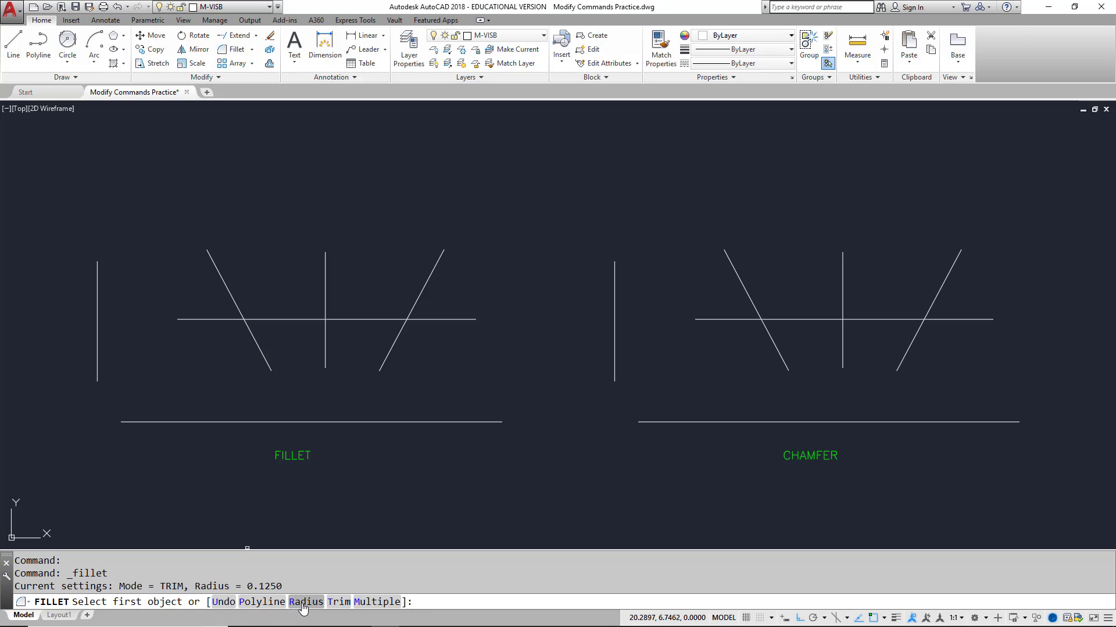
left_click(303, 602)
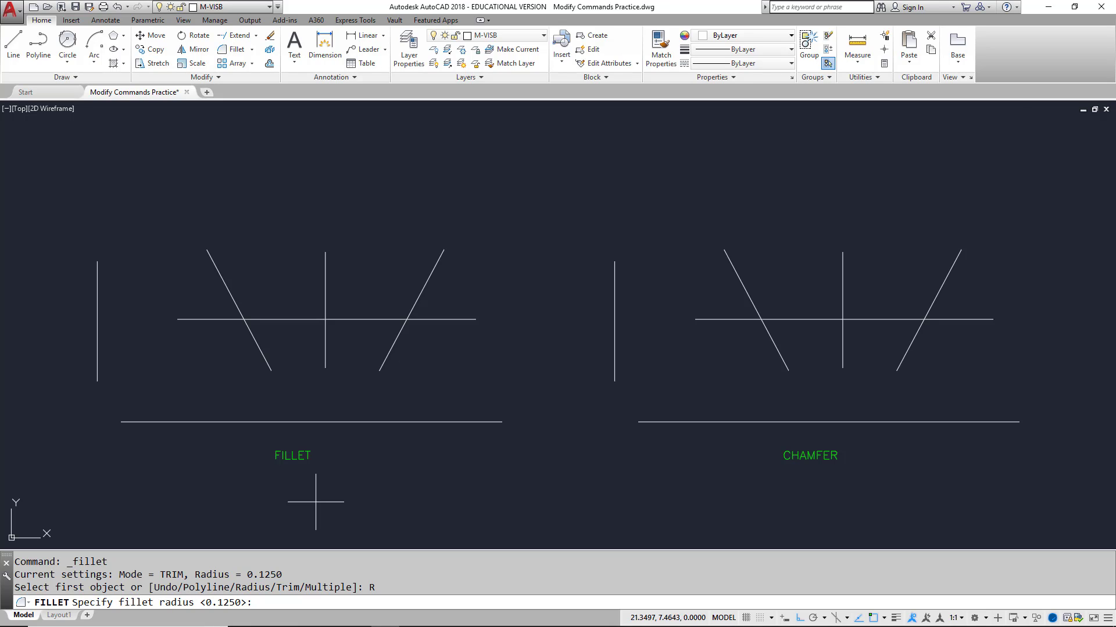
type(".25")
key("Return")
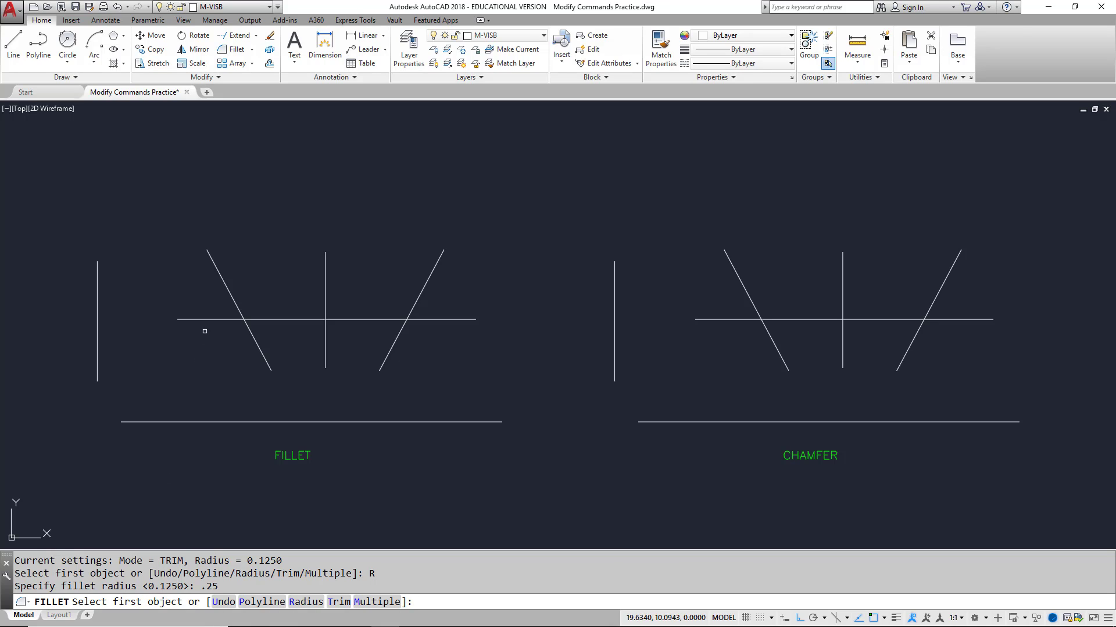
left_click(210, 318)
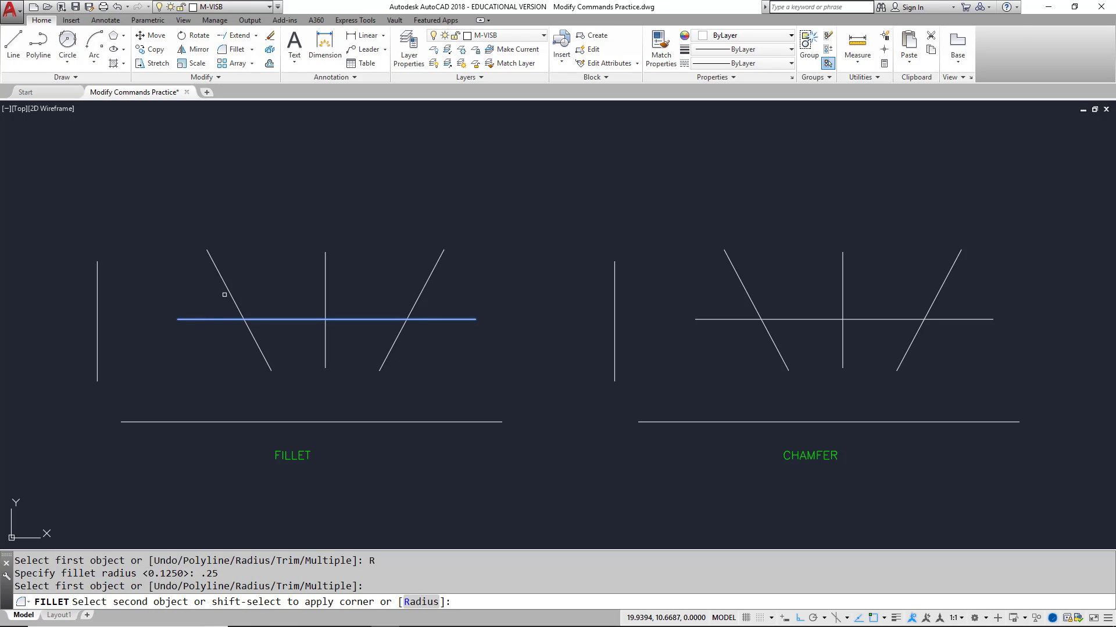
left_click(226, 290)
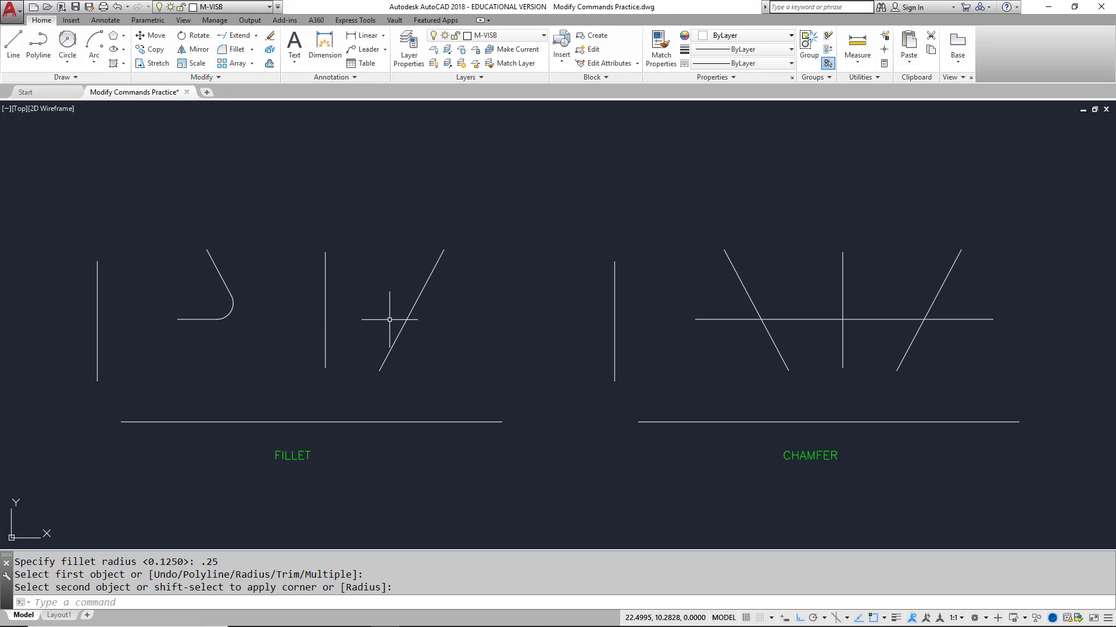
key("ctrl+z")
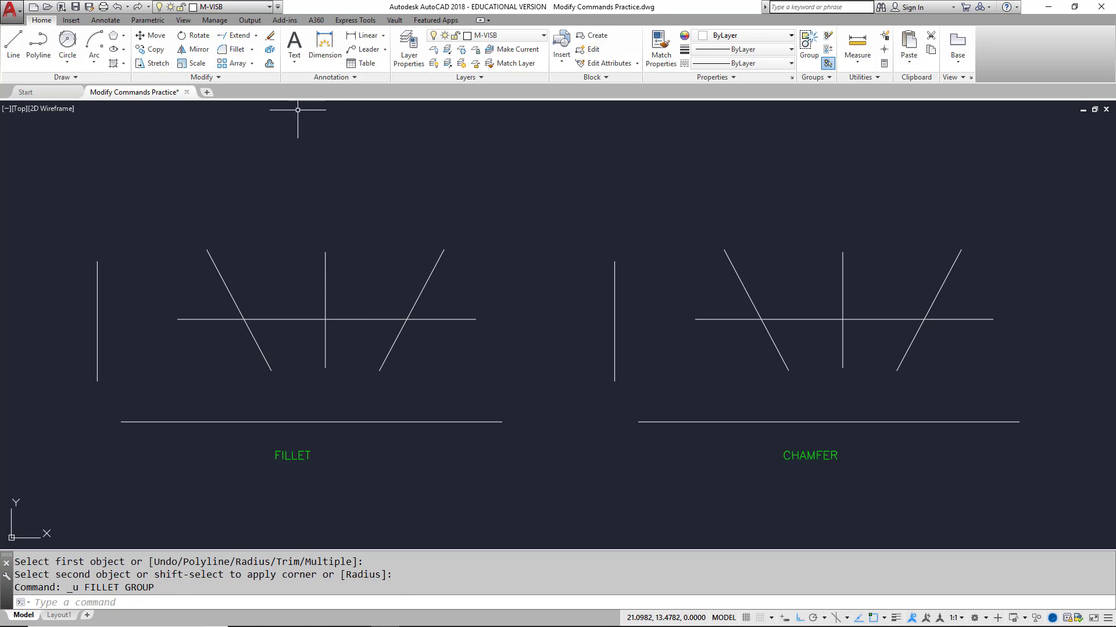
Step: Fillet the upper part of the FILLET figure's left diagonal to the right-hand part of the crossing horizontal line with a 0.25 radius
left_click(231, 50)
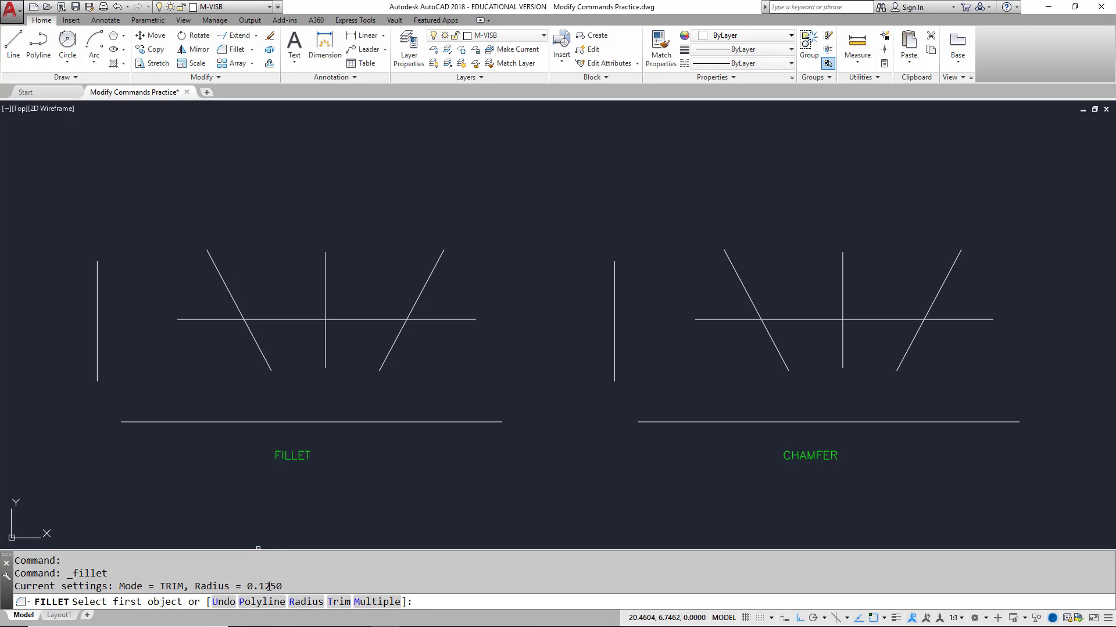
left_click(305, 602)
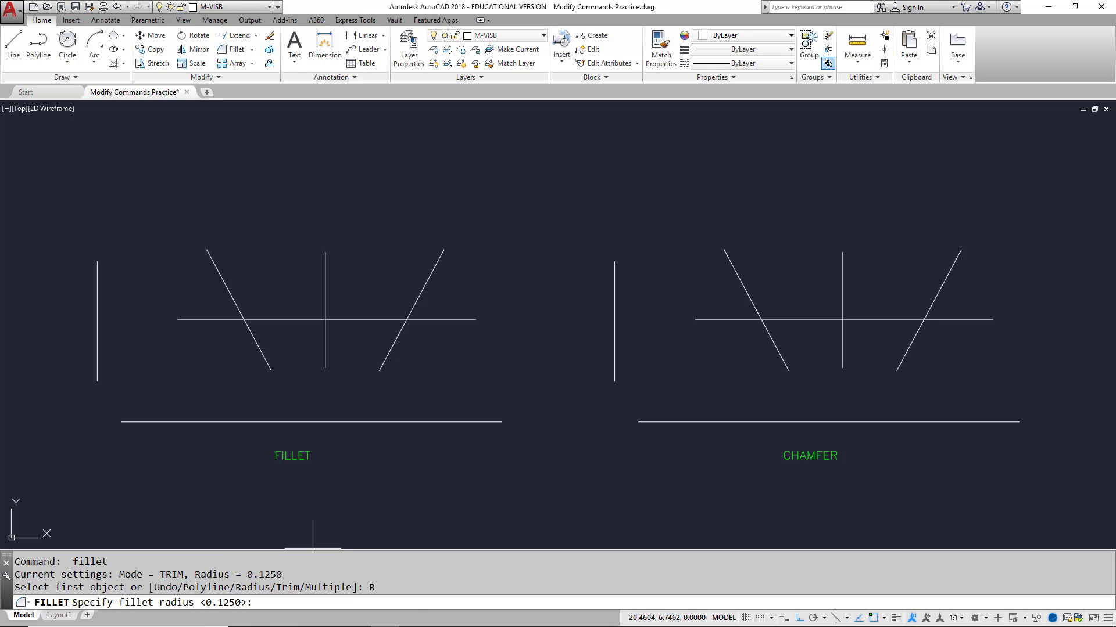
type(".25")
key("Return")
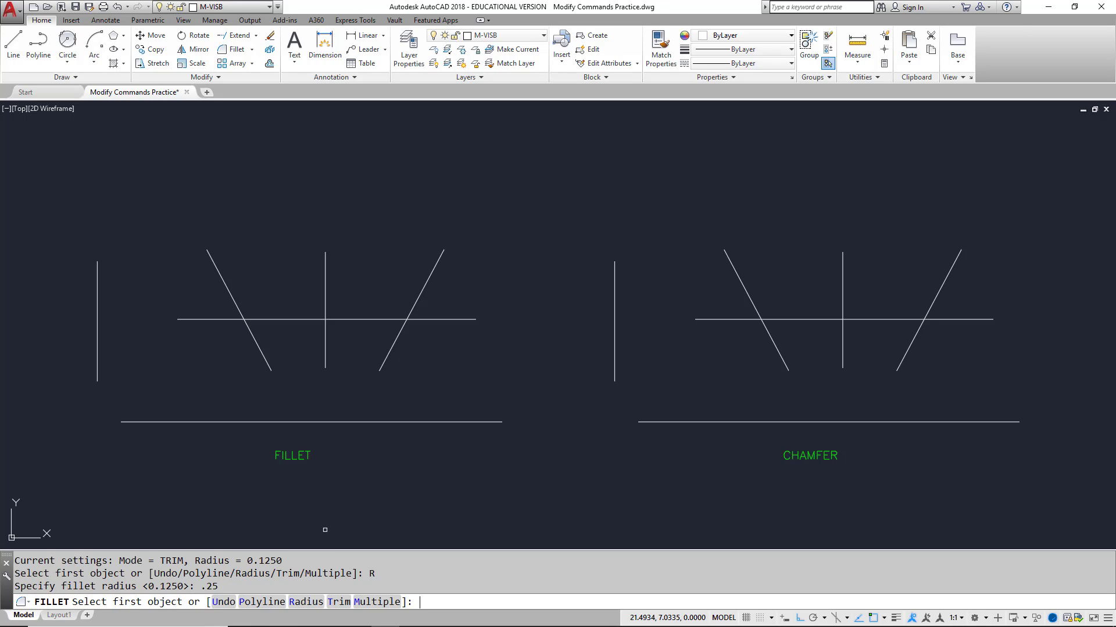
left_click(235, 299)
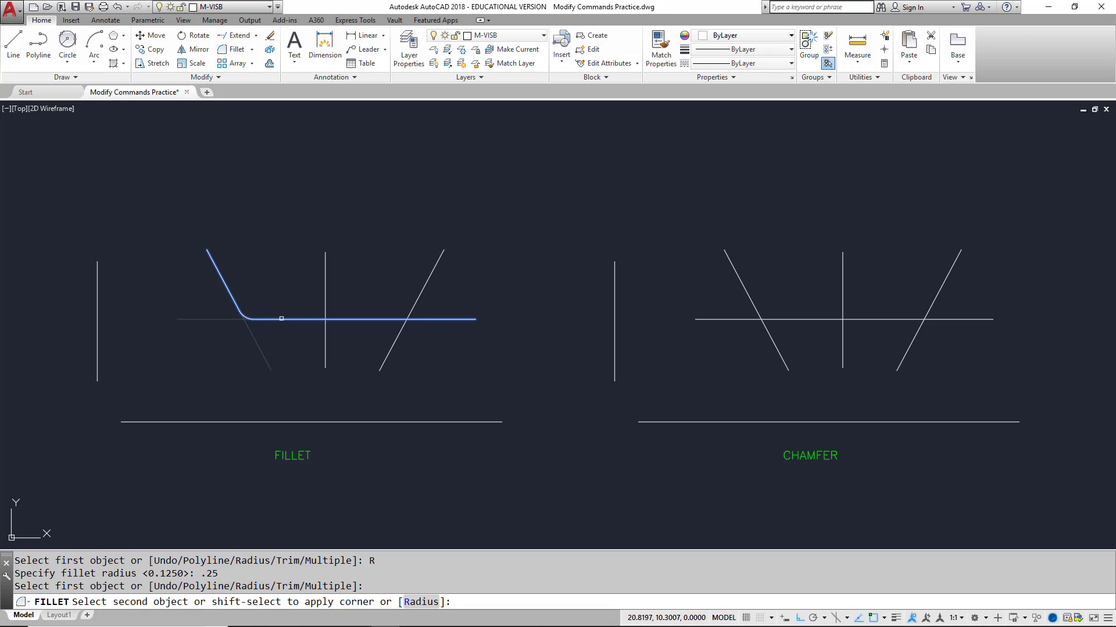
left_click(282, 318)
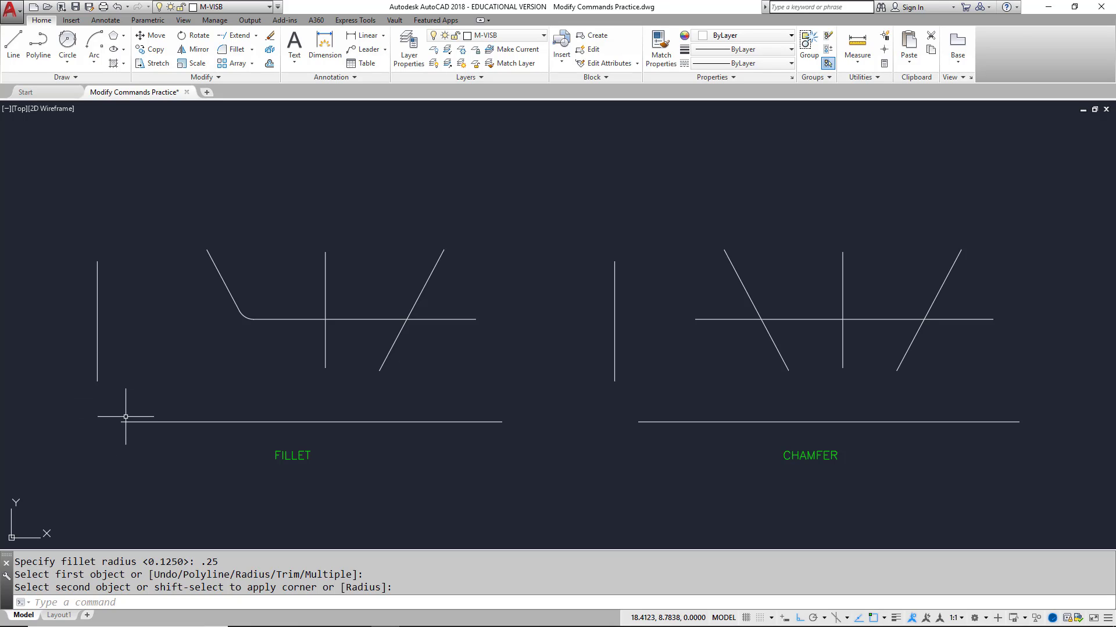
Step: Fillet the FILLET figure's bottom horizontal line to the far-left vertical line using the current radius
left_click(235, 51)
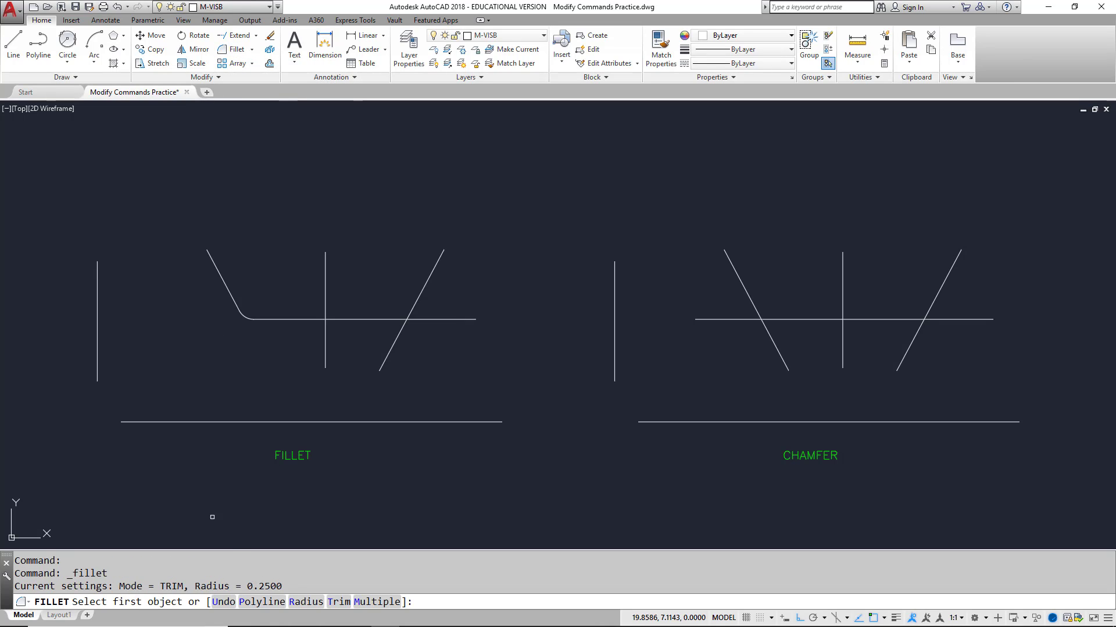
left_click(173, 422)
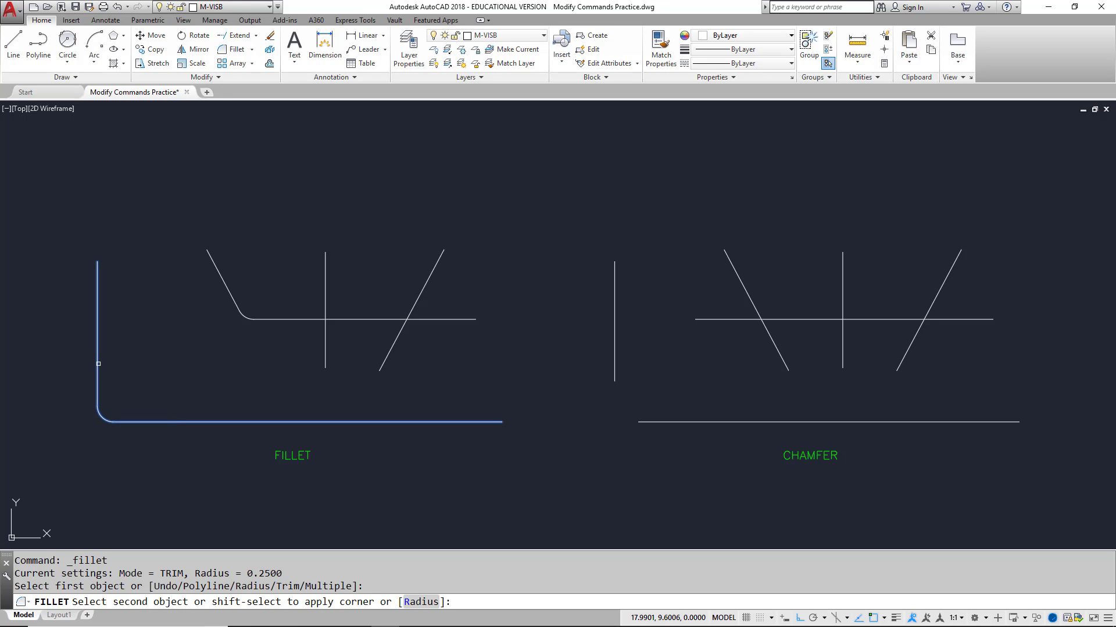
left_click(99, 365)
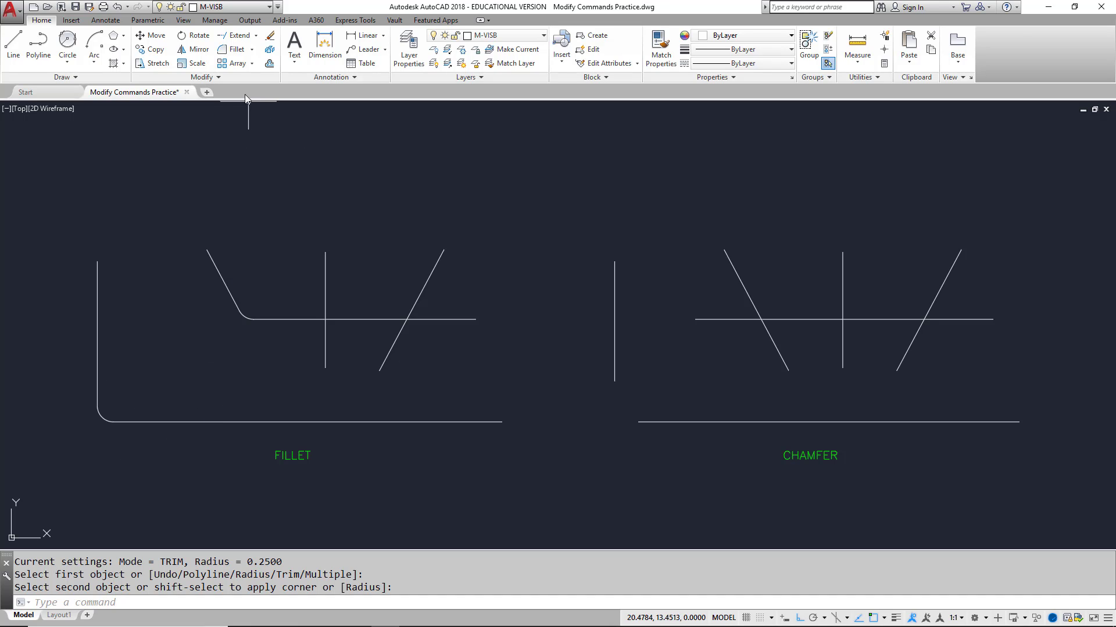
Step: Fillet the lower part of the FILLET figure's middle vertical line to the upper horizontal line and to the right diagonal
left_click(236, 50)
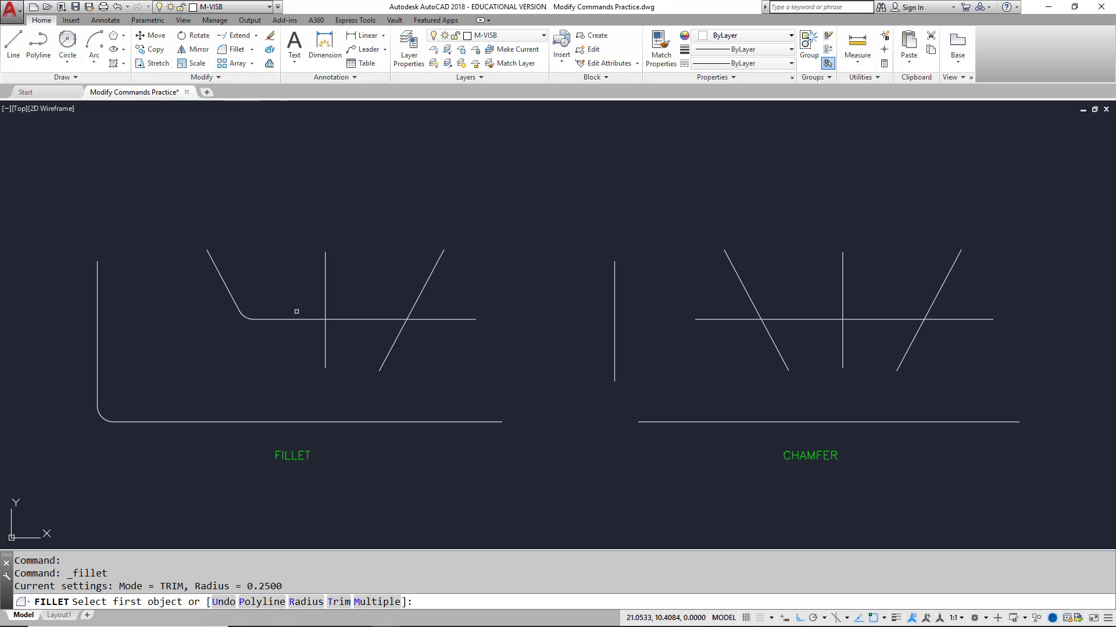
left_click(296, 319)
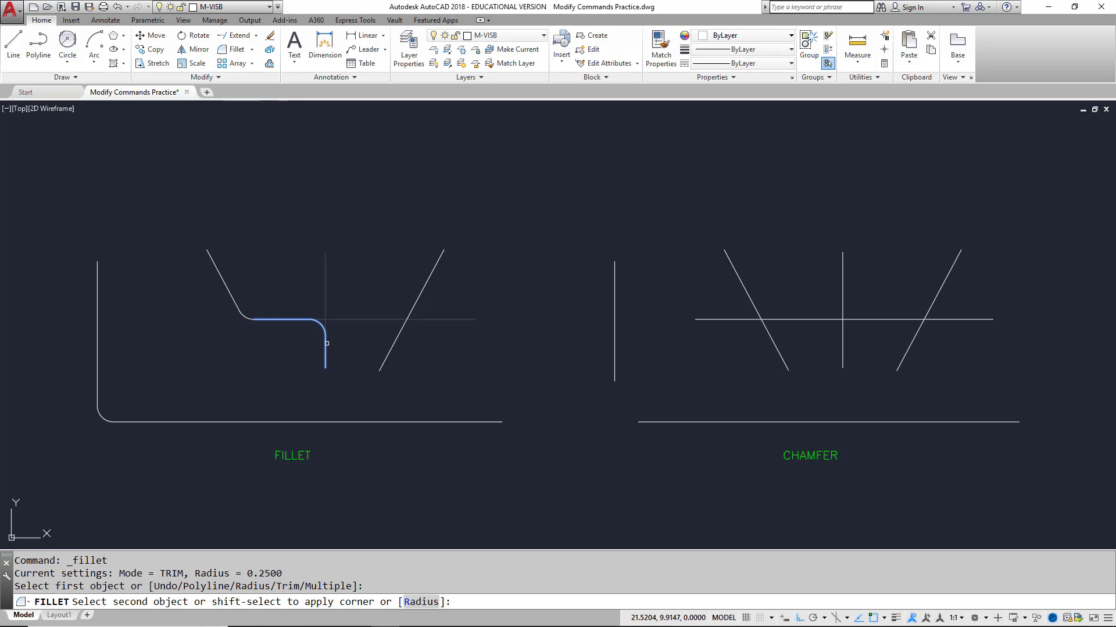
left_click(327, 345)
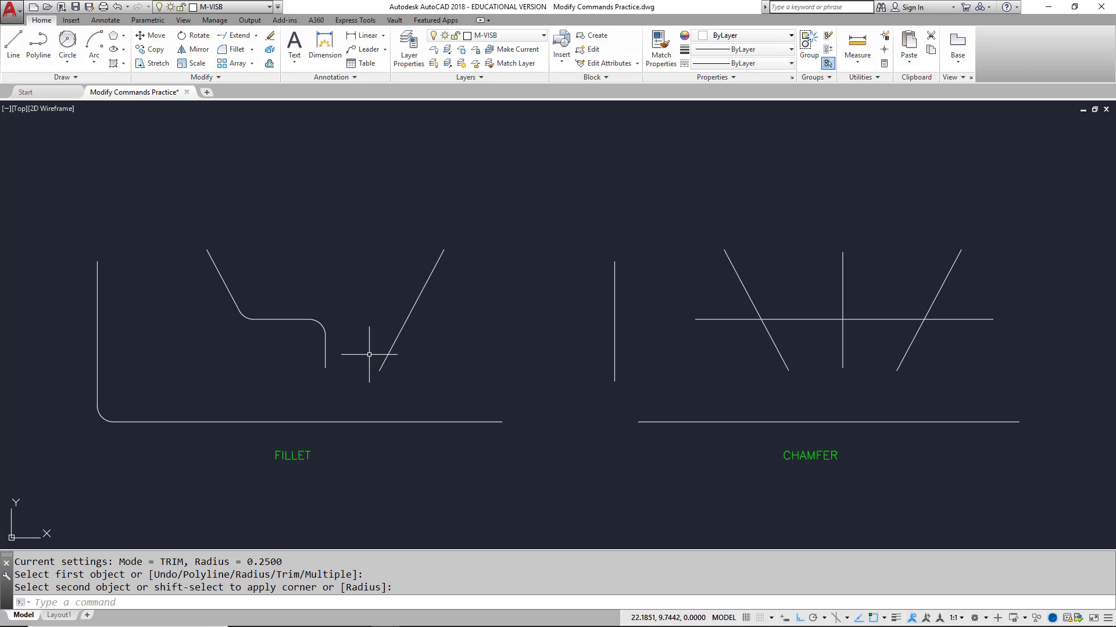
key("Return")
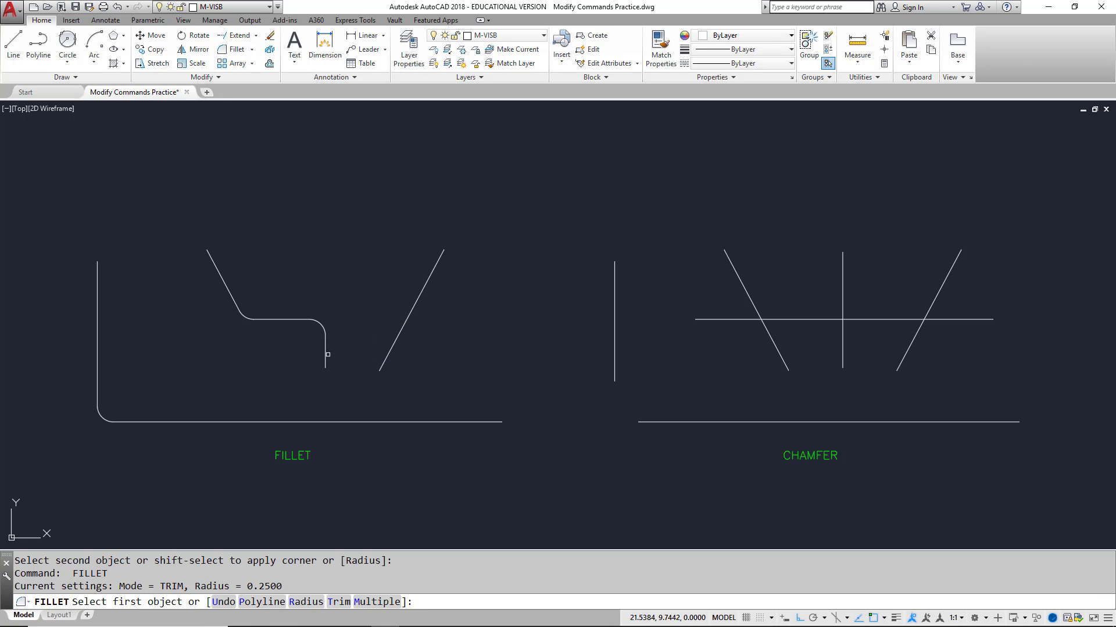
left_click(327, 355)
left_click(380, 361)
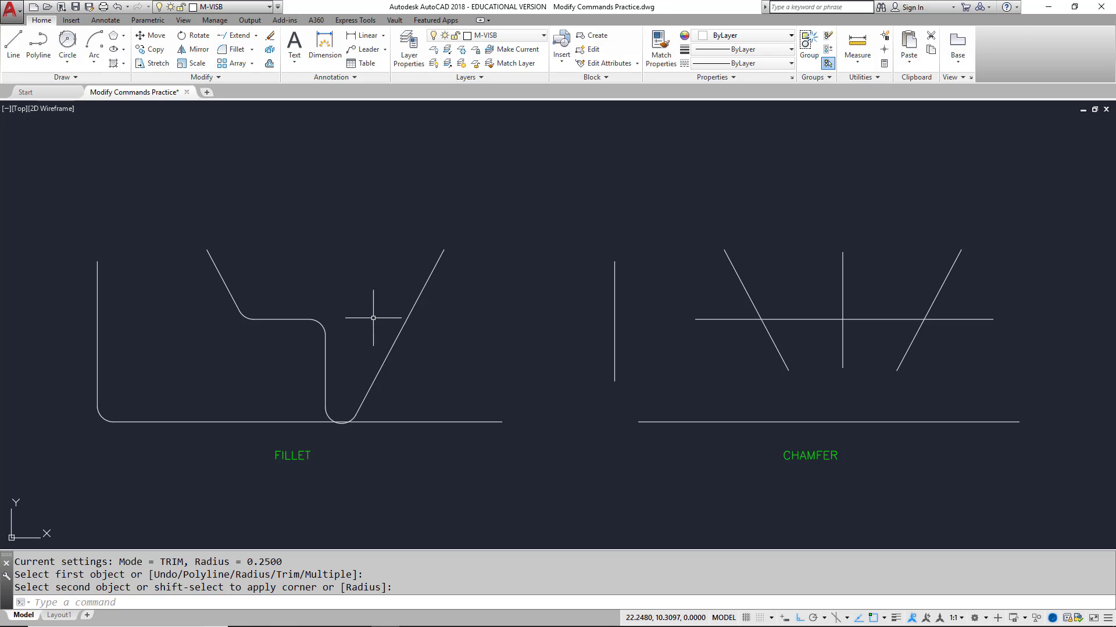
Step: Fillet the right ends of the two parallel horizontal lines in the CHAMFER figure to join them with an arc
middle_click_drag(667, 354, 588, 353)
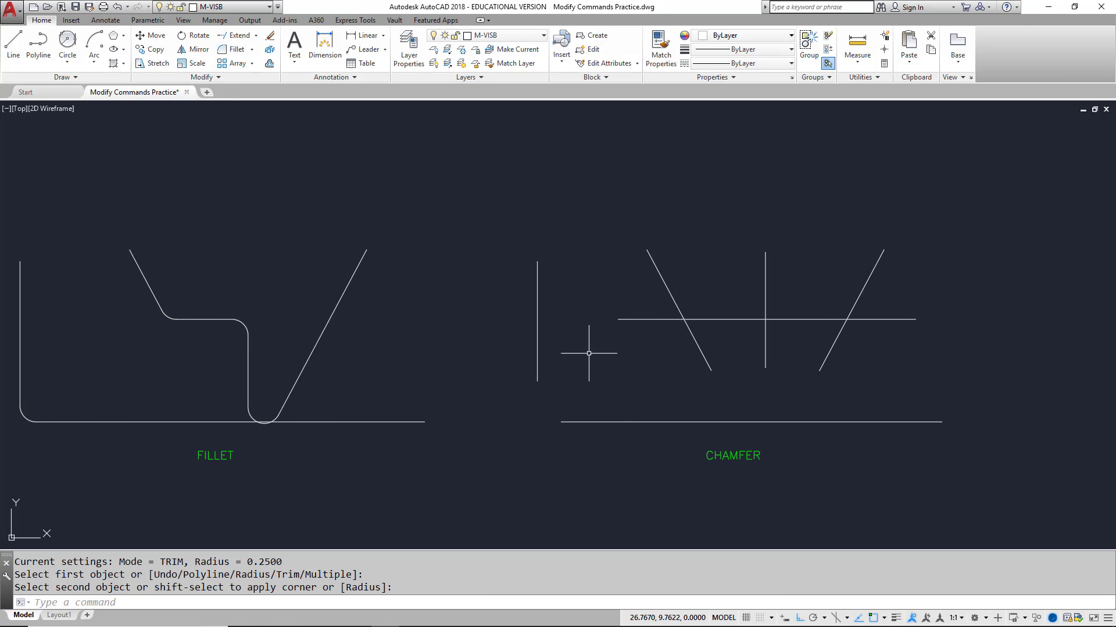
left_click(236, 50)
left_click(892, 319)
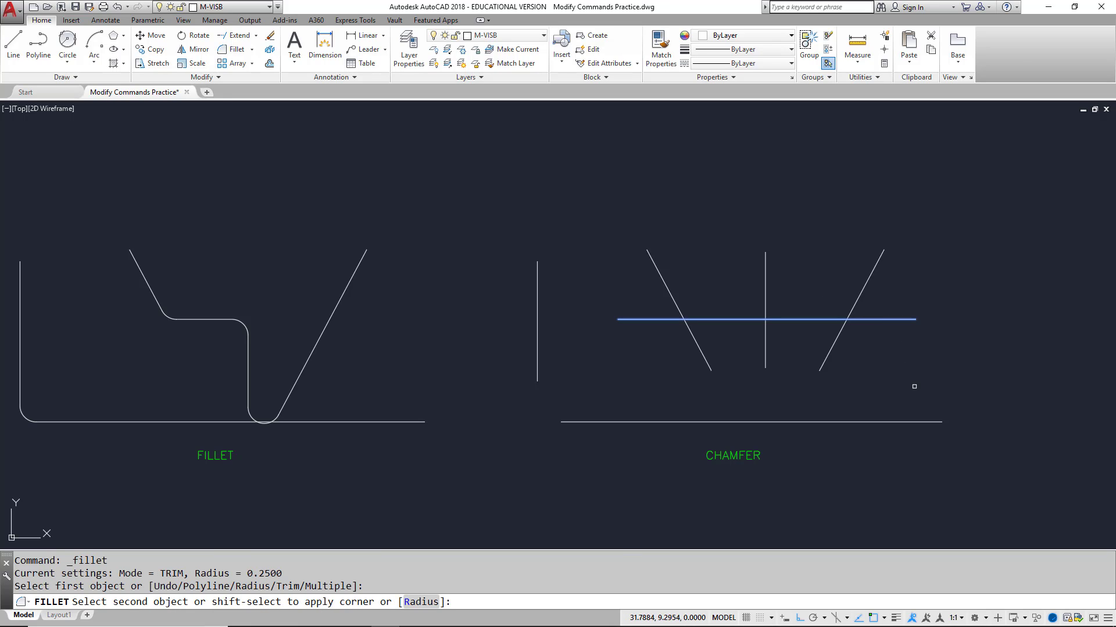
left_click(895, 422)
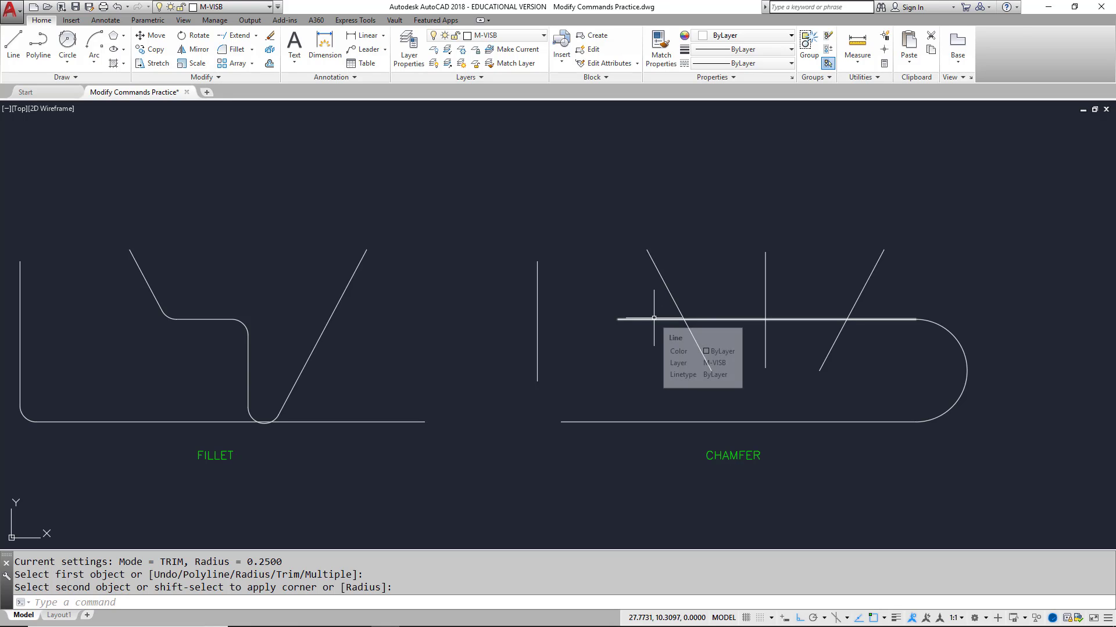
Step: Try a zero-distance chamfer between the CHAMFER figure's upper horizontal line and left diagonal, and undo it
left_click(252, 49)
left_click(256, 96)
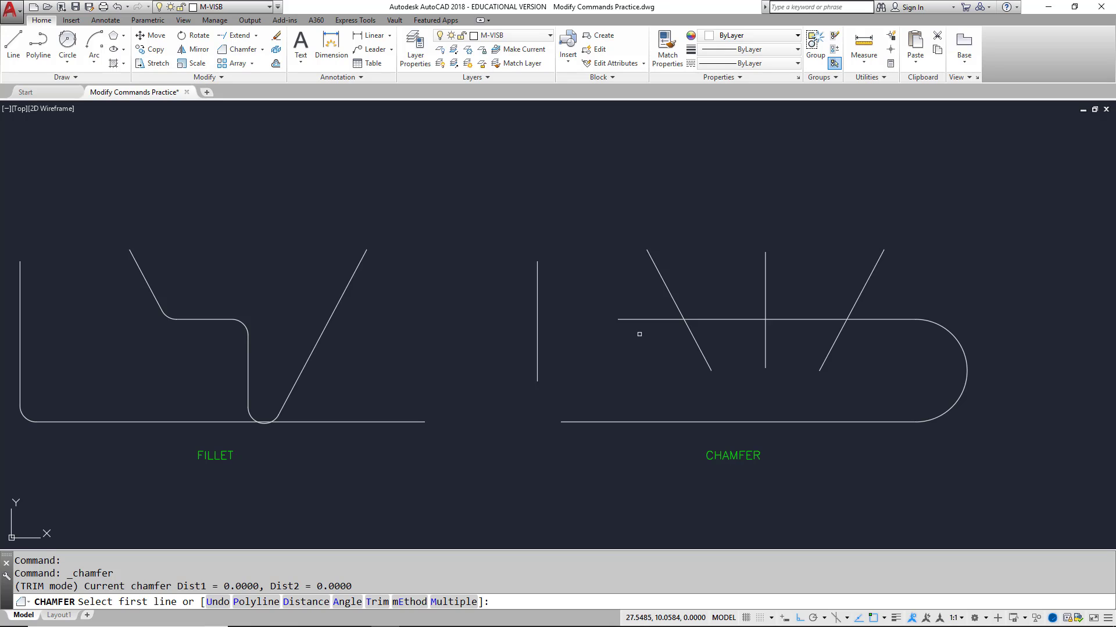
left_click(655, 318)
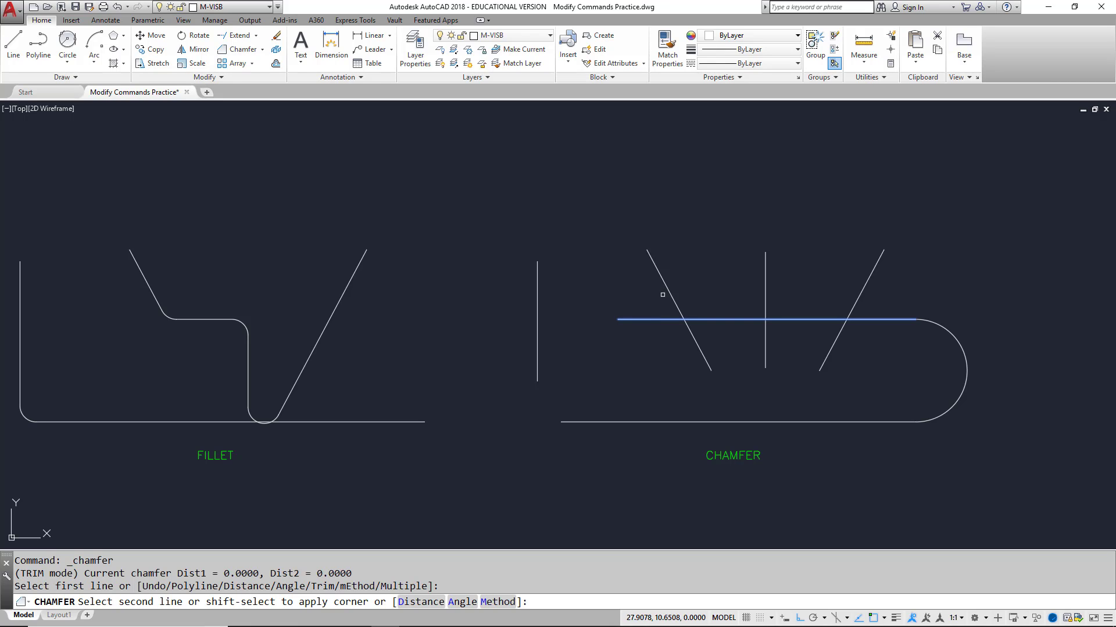
left_click(662, 280)
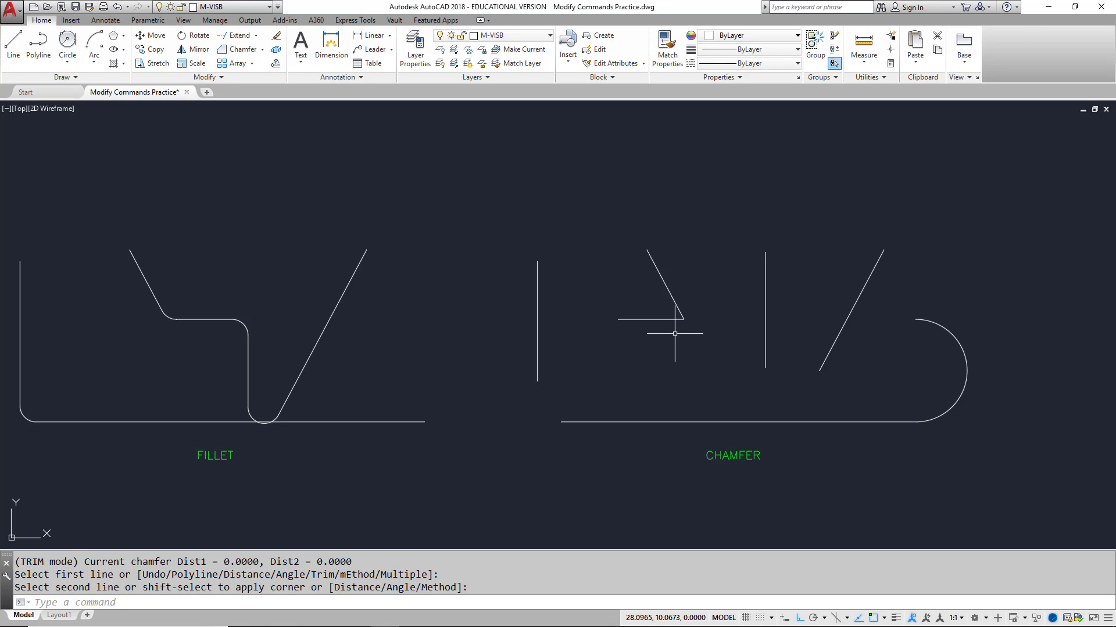
key("ctrl+z")
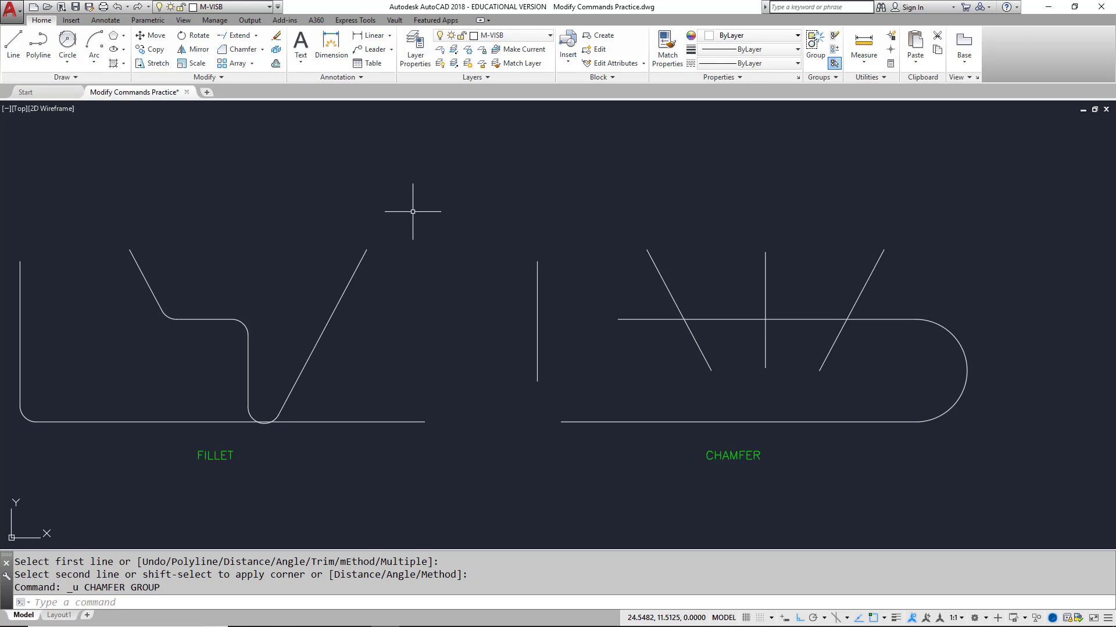
Step: Chamfer the left end of the CHAMFER figure's upper horizontal line and the left diagonal's upper part with both distances 0.25
left_click(239, 49)
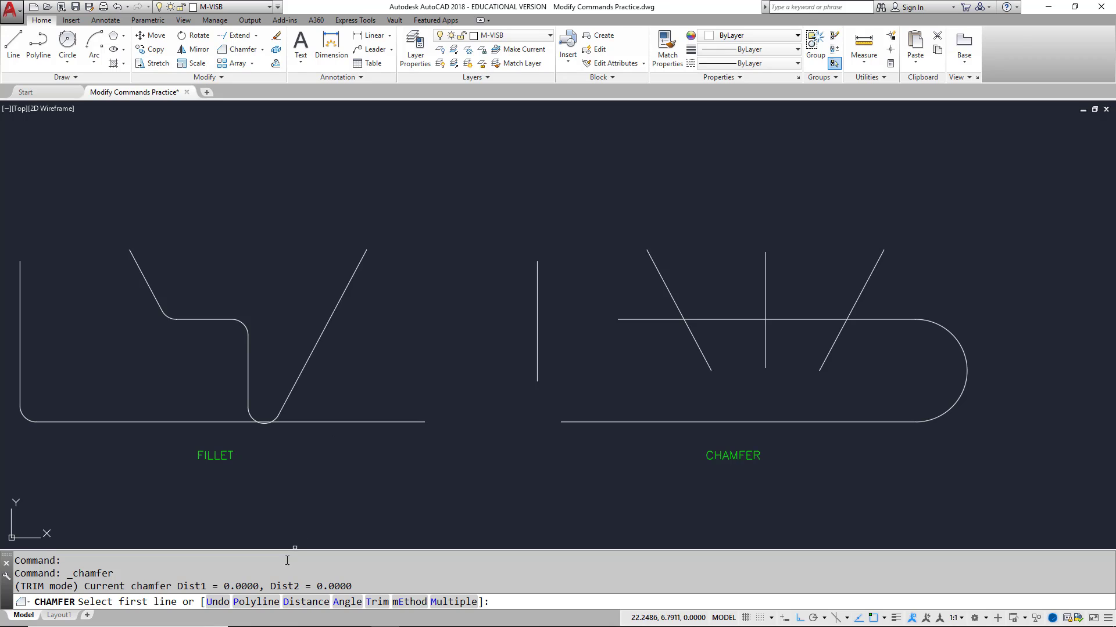
left_click(304, 602)
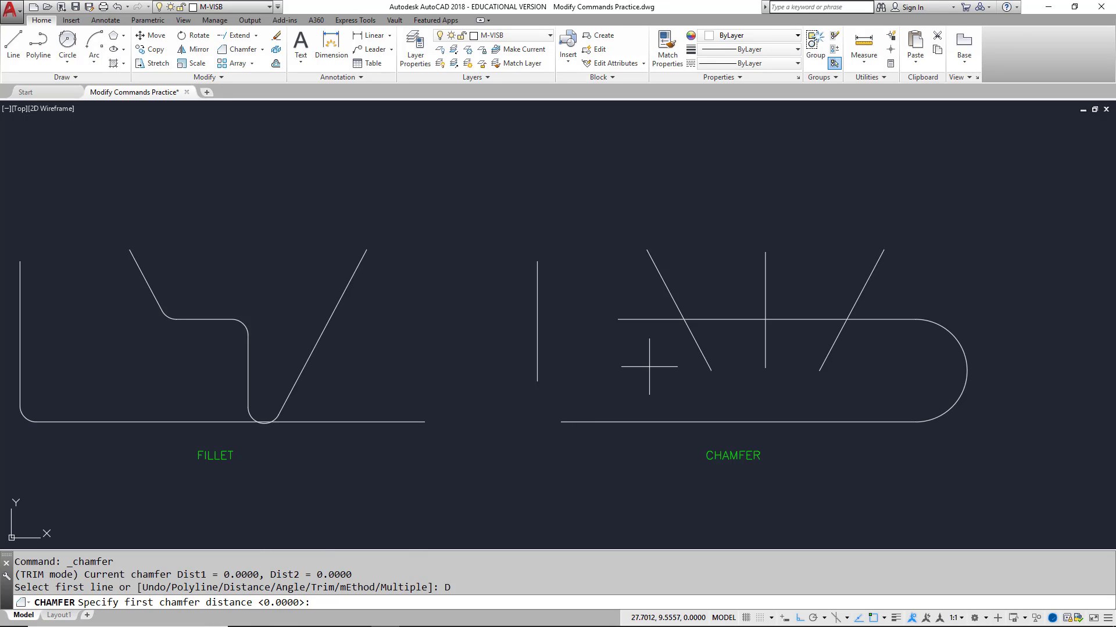
type(".25")
key("Return")
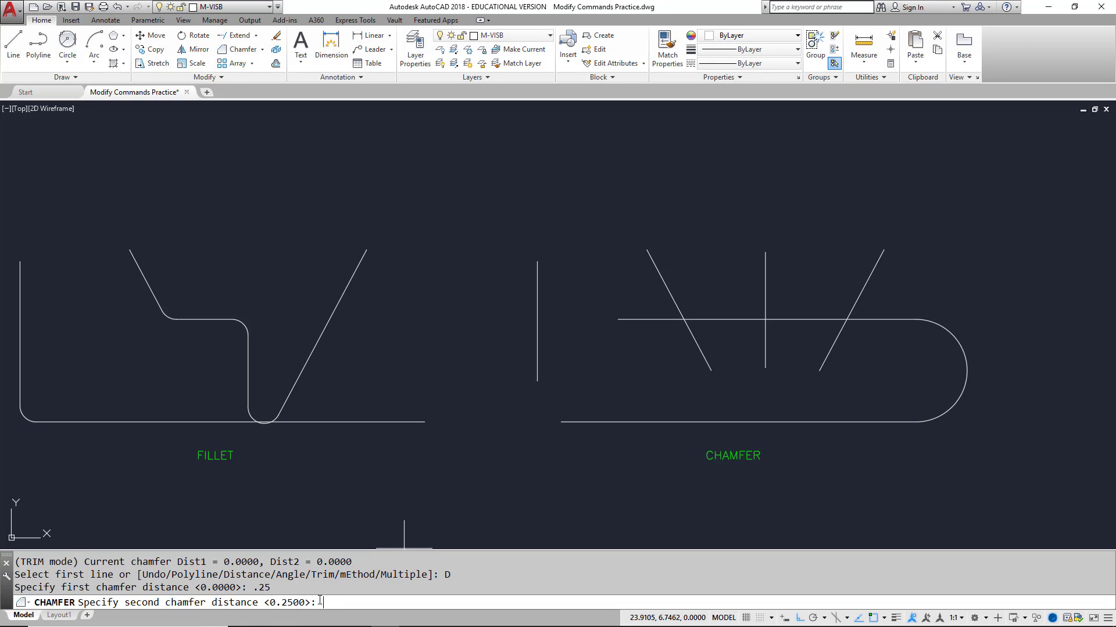
key("Return")
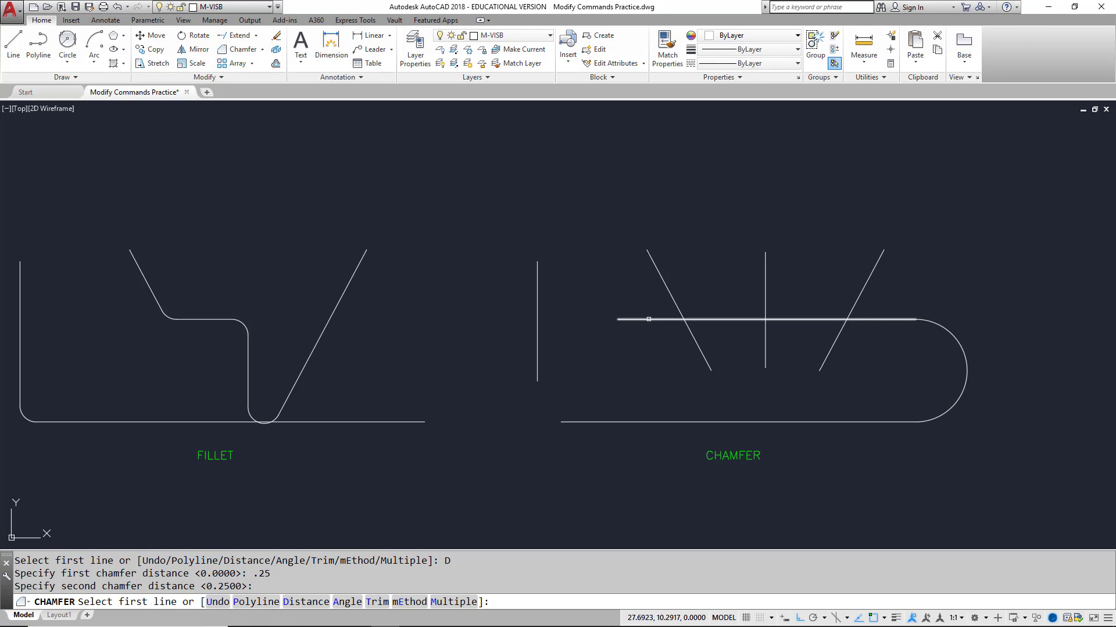
left_click(651, 319)
left_click(667, 286)
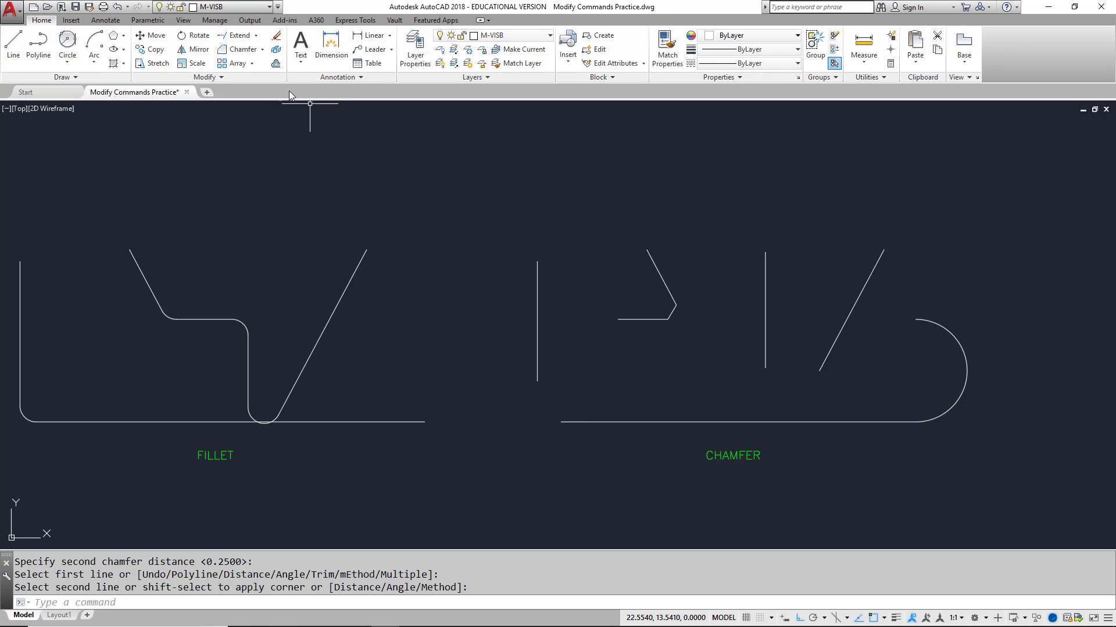
Step: Chamfer the CHAMFER figure's far-left vertical line and bottom horizontal line using the current distances
left_click(235, 49)
left_click(536, 363)
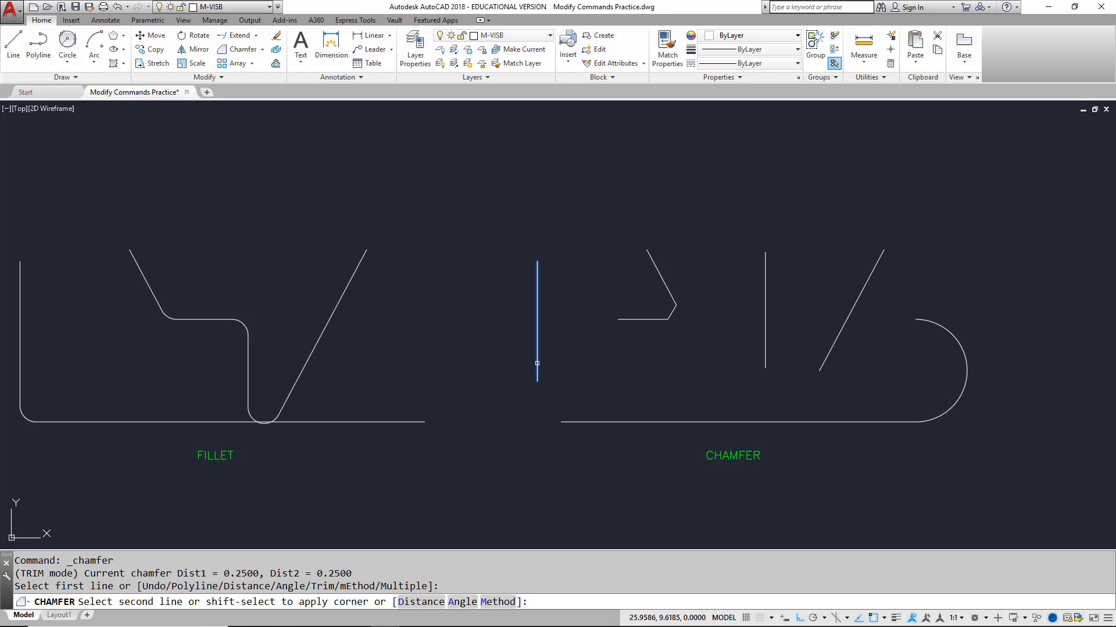
left_click(571, 421)
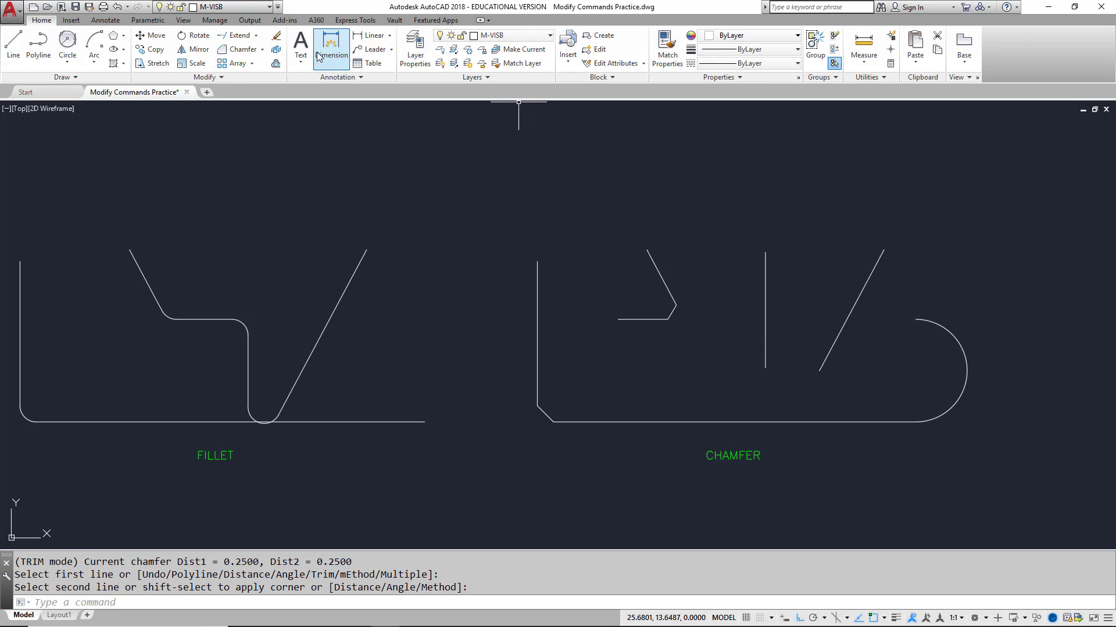
Step: Chamfer the CHAMFER figure's middle vertical line and right diagonal so that they meet at their lower ends
left_click(251, 51)
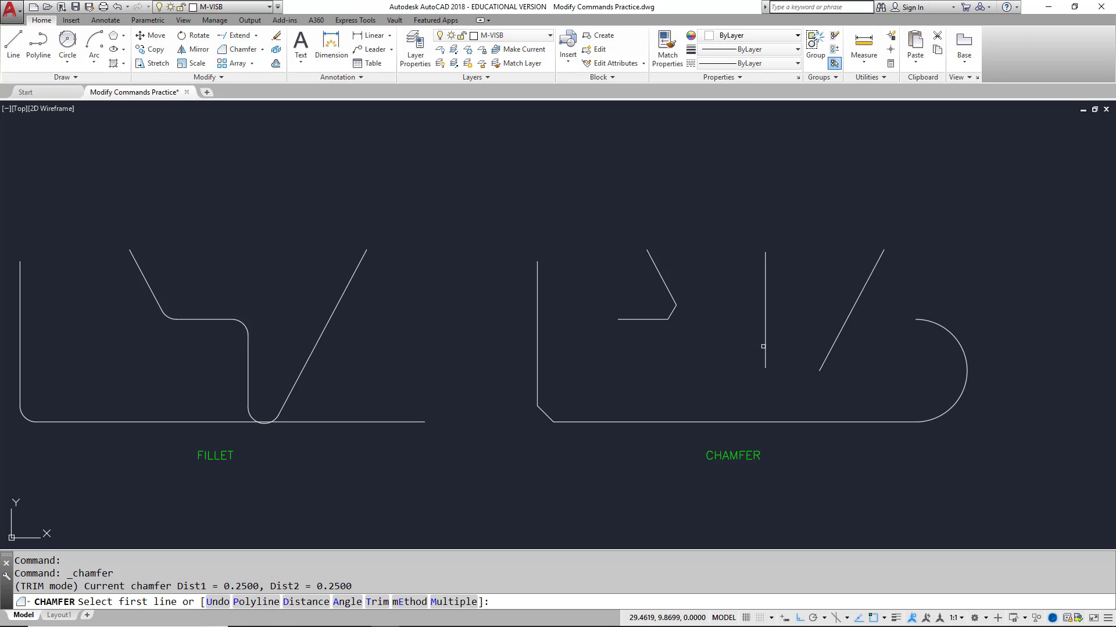
left_click(765, 347)
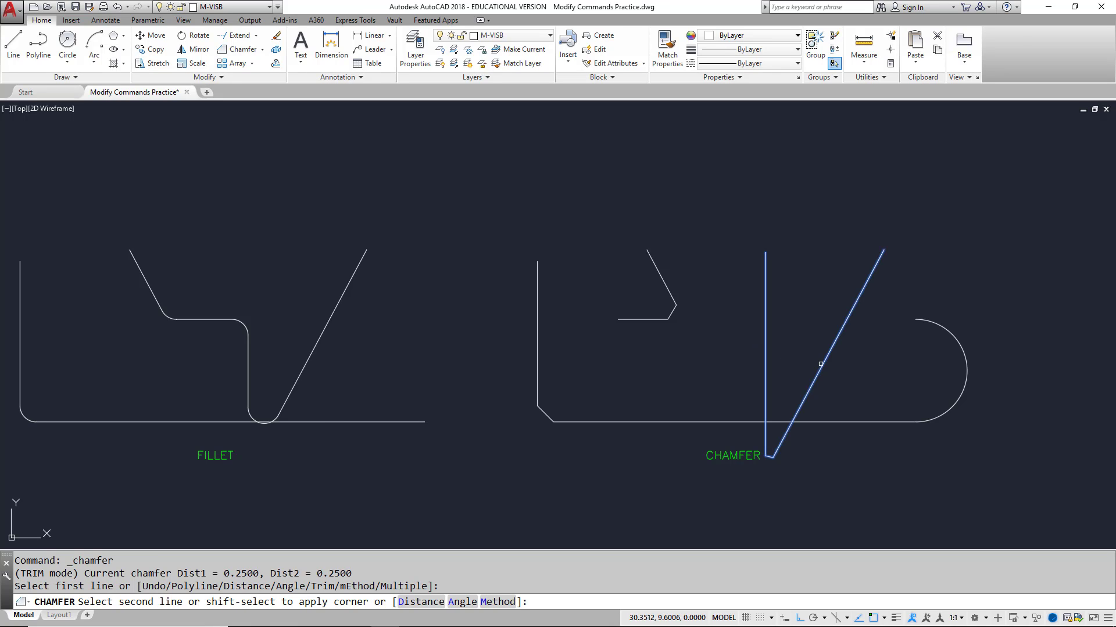
left_click(815, 364)
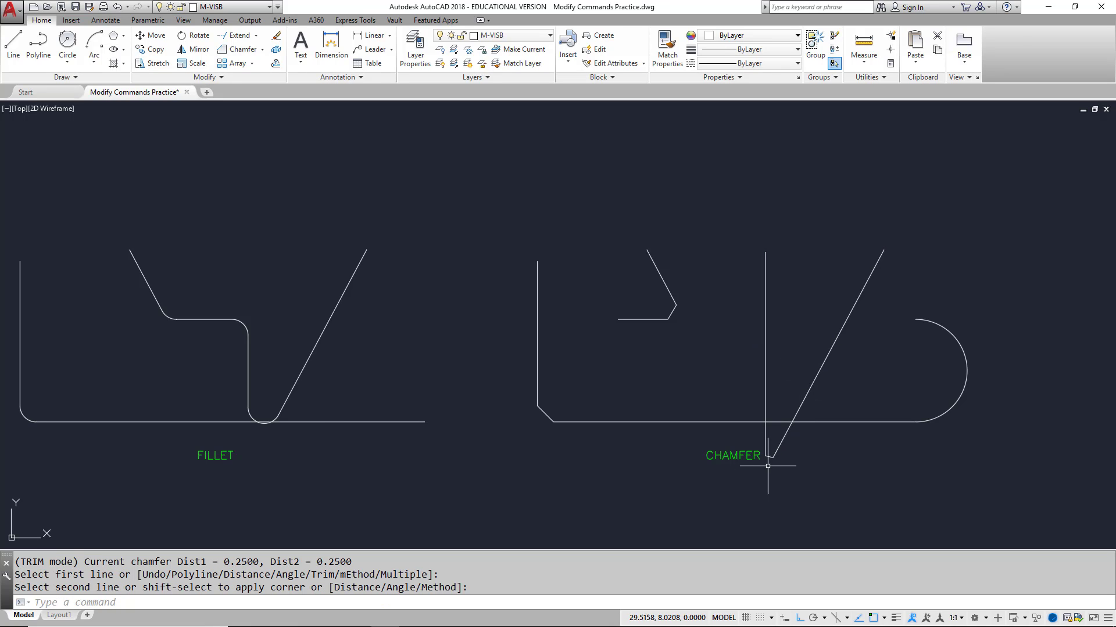